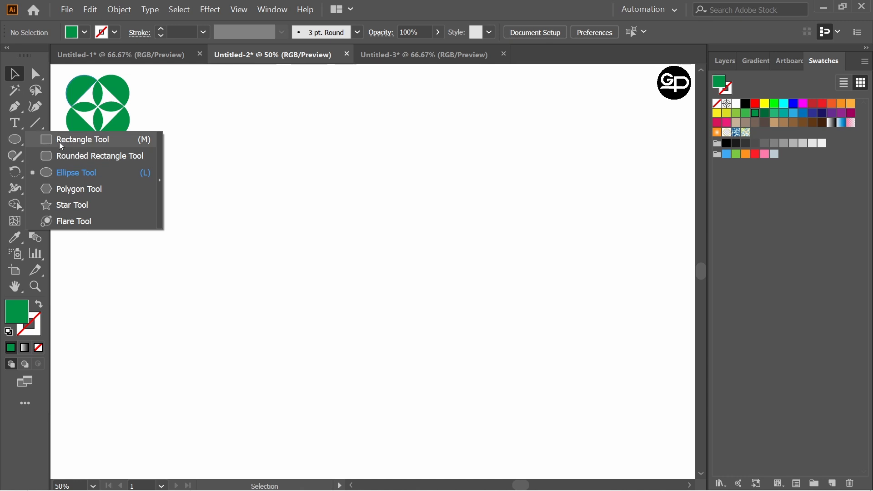
- Draw a square 300 px wide and 300 px high and move it to the middle of the canvas
click(59, 142)
click(377, 249)
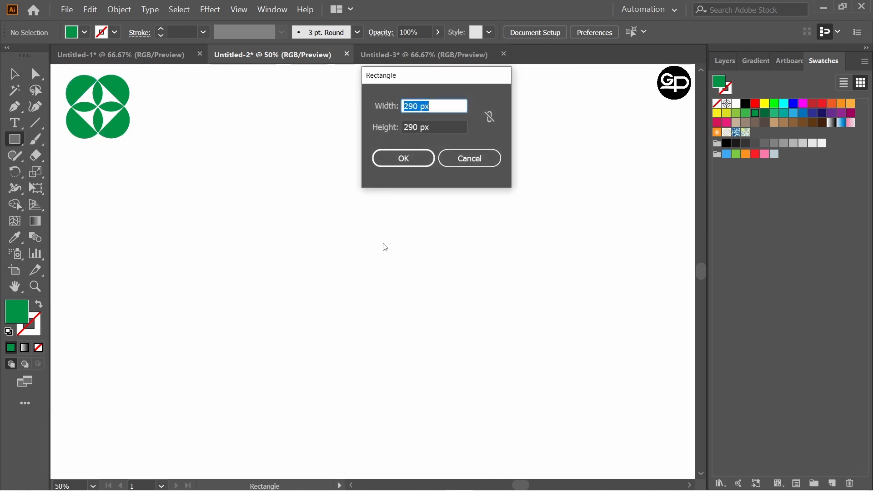
text(300)
double_click(417, 127)
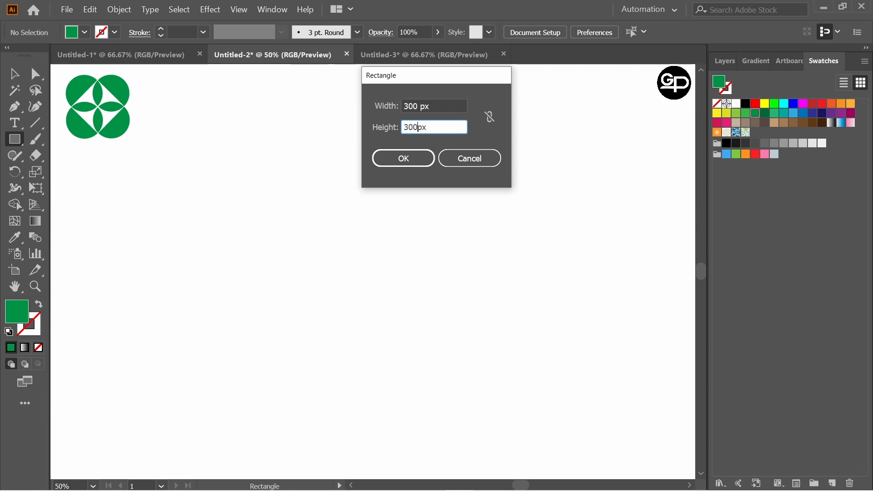
text(300px)
key(Return)
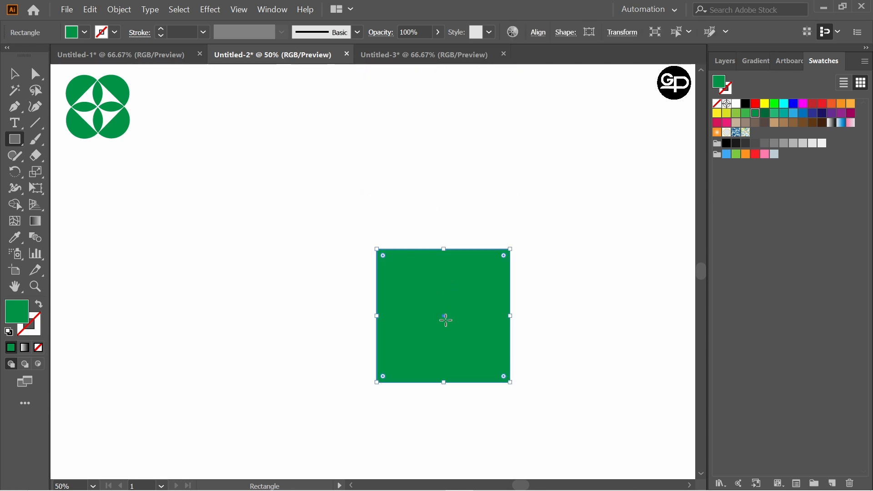
drag(442, 313, 386, 288)
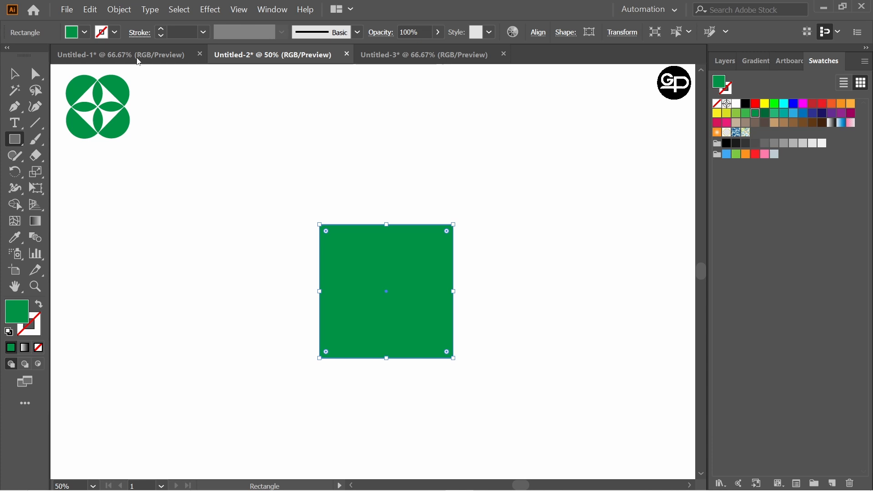
- Remove the square's fill and give it a black stroke
click(86, 37)
click(10, 55)
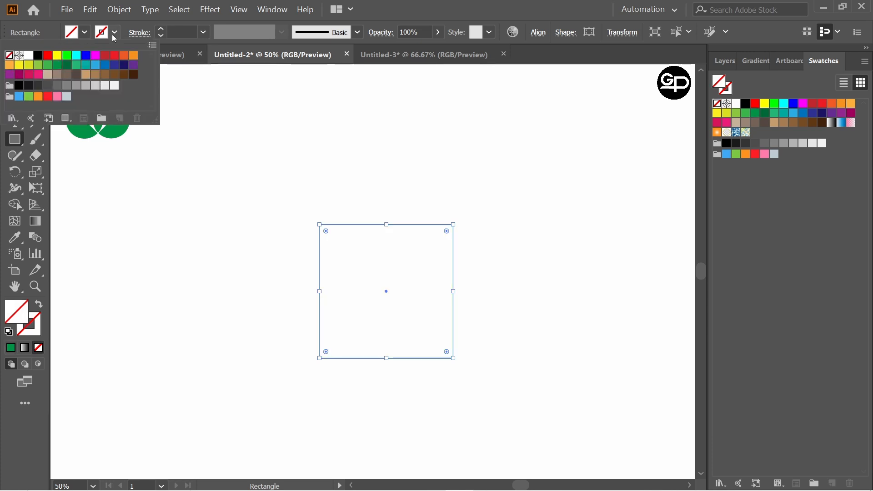
click(38, 56)
click(395, 192)
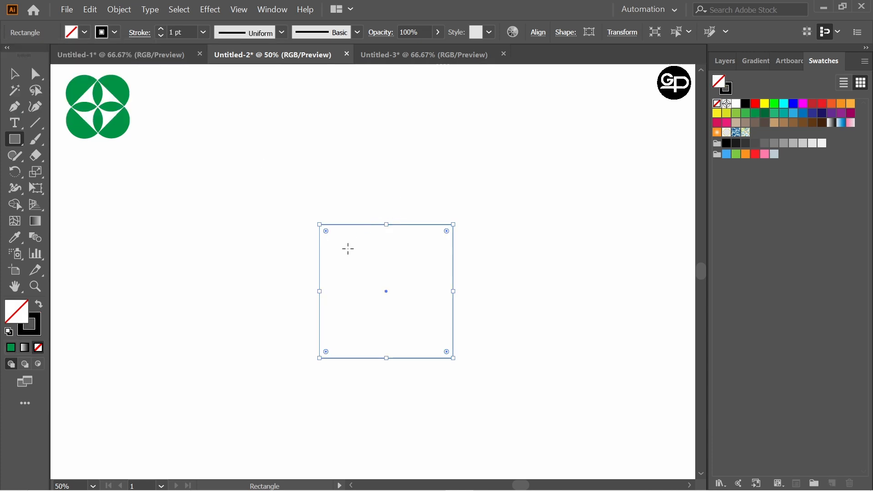
- Draw a second outlined square with a width and height of 290 px
click(387, 282)
text(290)
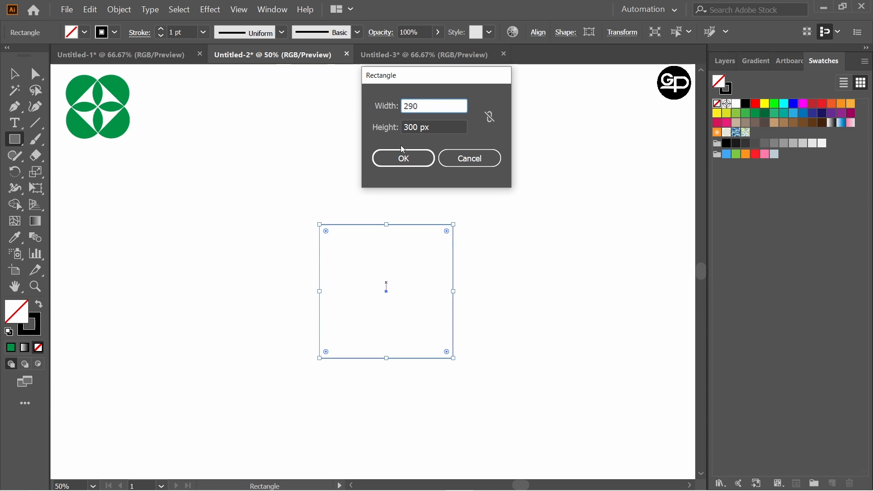
click(412, 127)
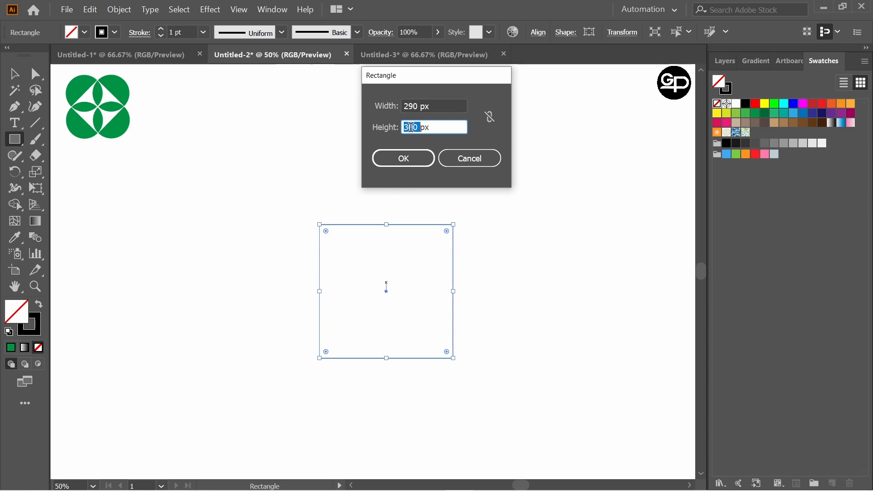
click(411, 158)
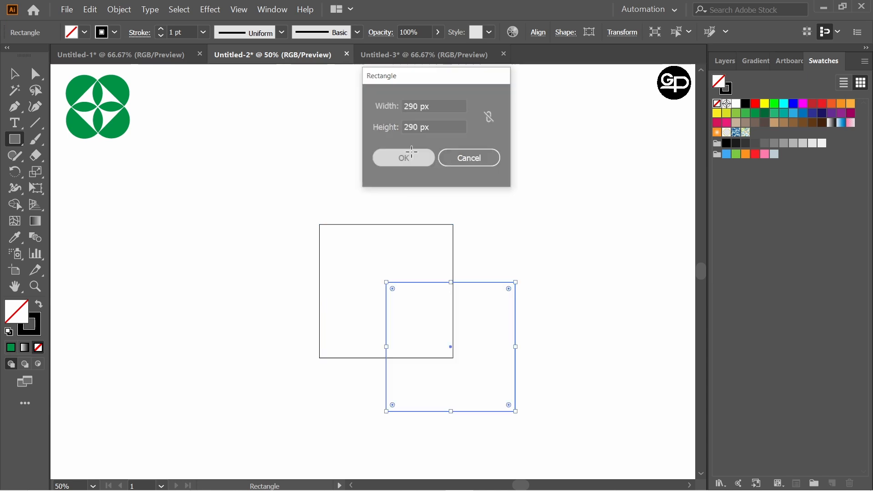
- Centre the two squares on each other horizontally and vertically
click(15, 79)
drag(309, 193, 550, 414)
click(537, 32)
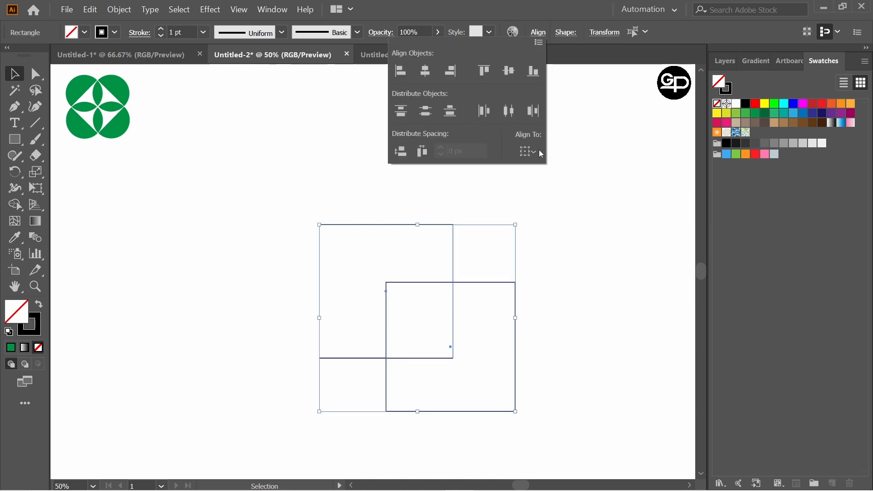
click(532, 151)
click(559, 169)
click(425, 71)
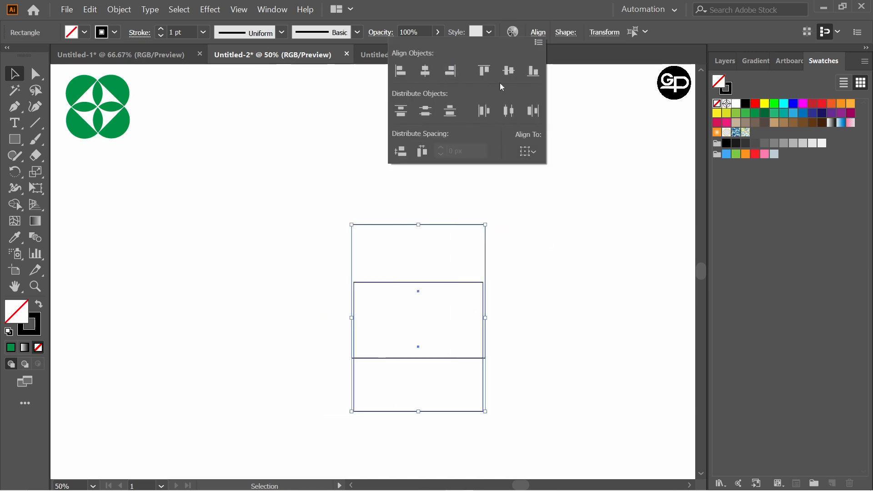
click(509, 71)
click(208, 173)
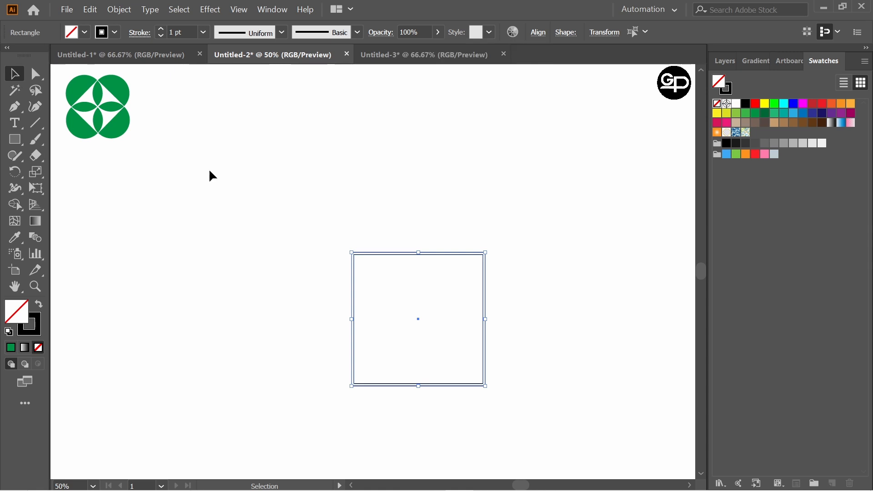
- Group the two concentric squares and move the group up and to the left on the canvas
click(317, 224)
drag(317, 224, 575, 410)
key(ctrl+g)
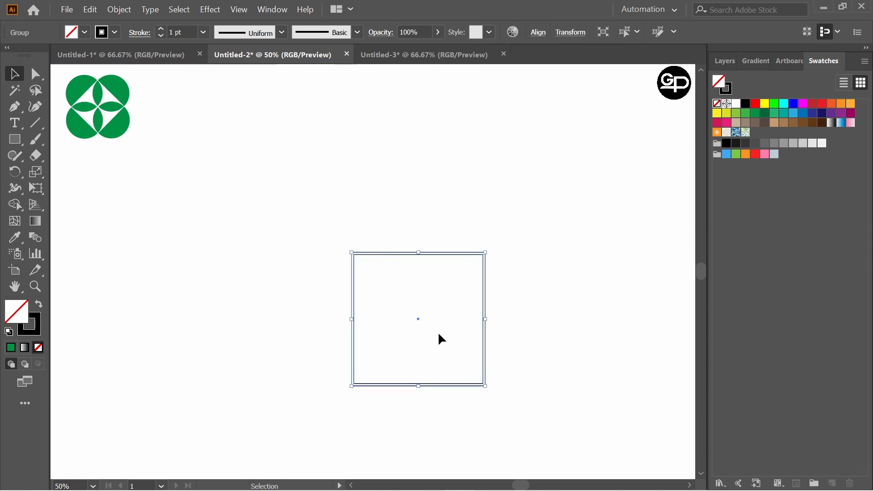
drag(418, 317, 314, 219)
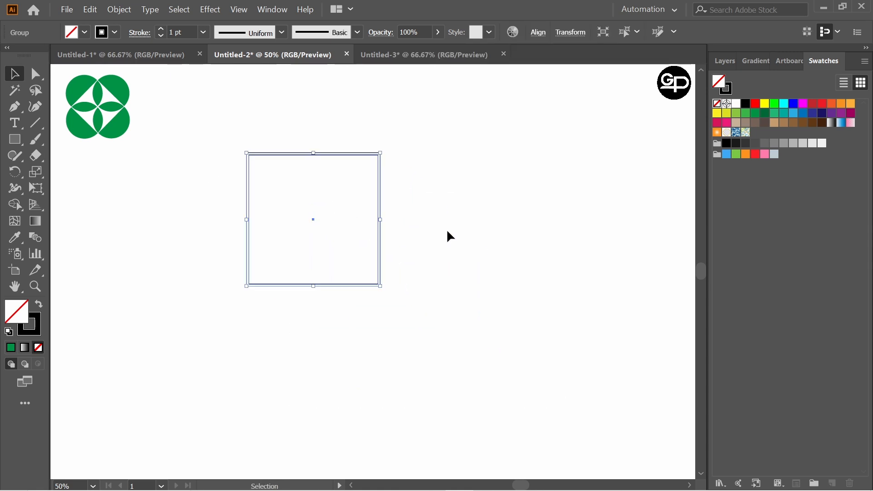
drag(14, 139, 75, 171)
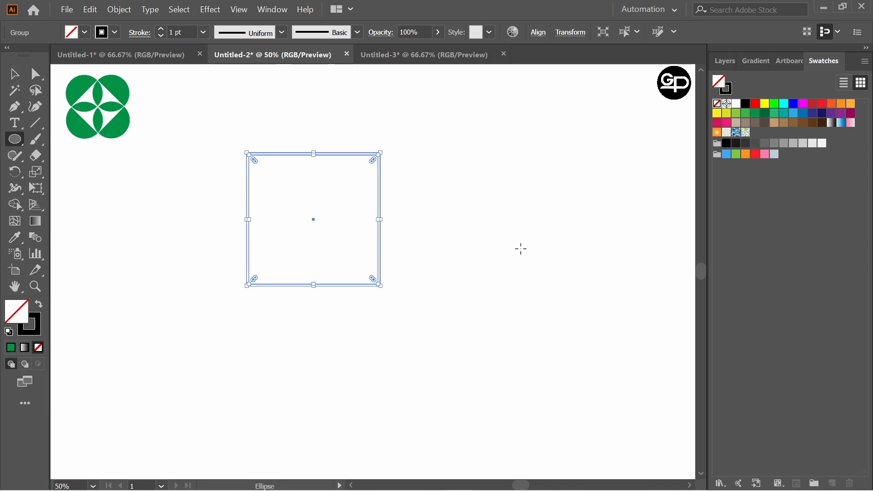
click(506, 254)
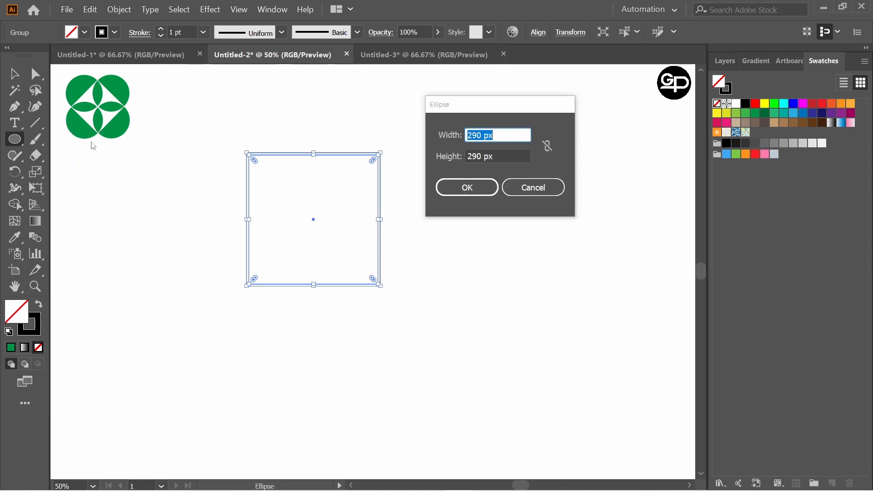
click(514, 185)
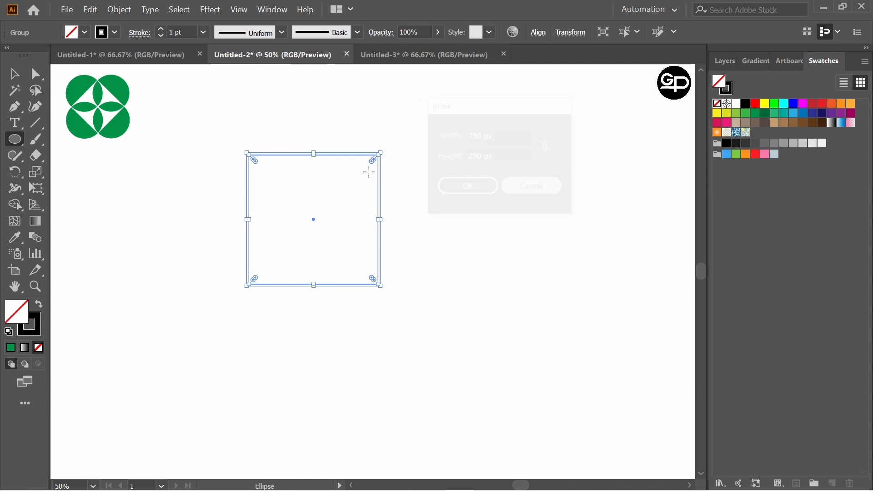
key(v)
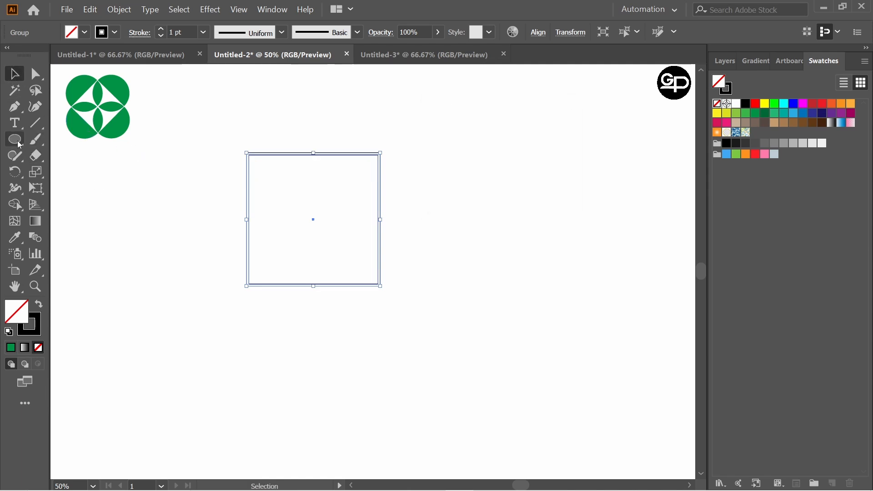
click(154, 209)
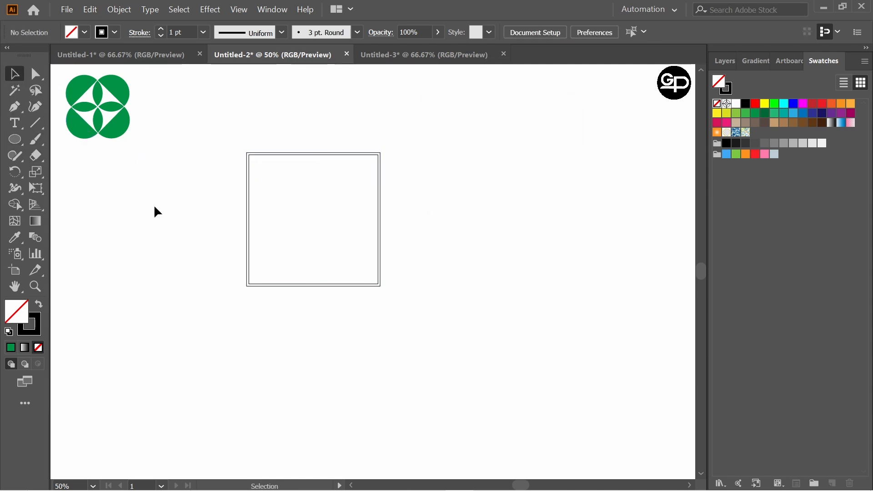
- Draw a circle 300 px in width and height to the lower right of the square group
click(14, 140)
click(430, 248)
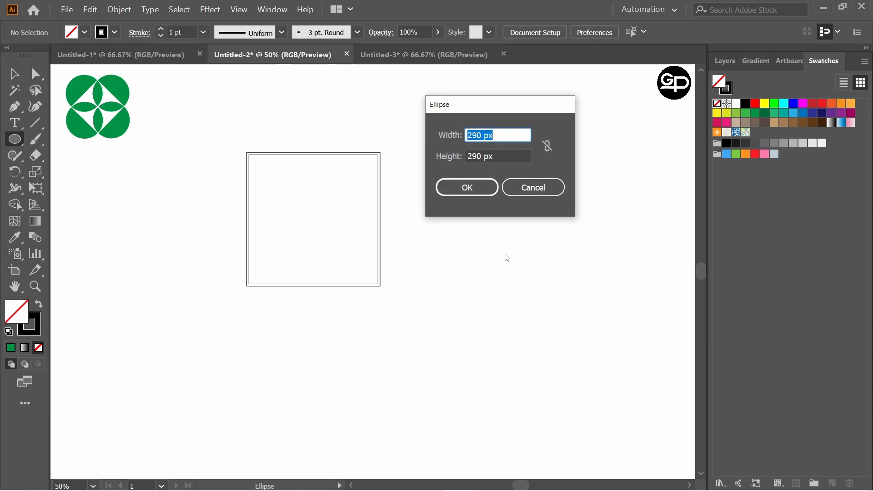
text(300)
double_click(482, 152)
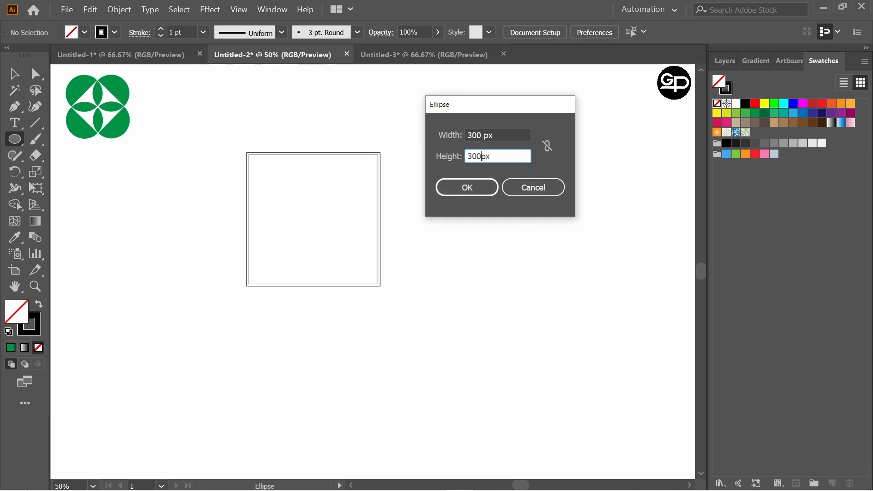
click(471, 189)
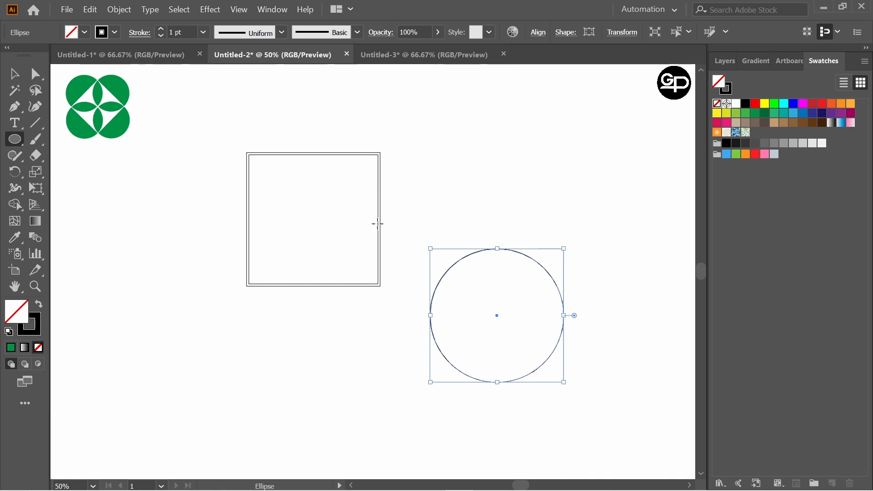
- Draw a second circle with a width and height of 290 px, overlapping the 300 px circle
click(489, 284)
text(290)
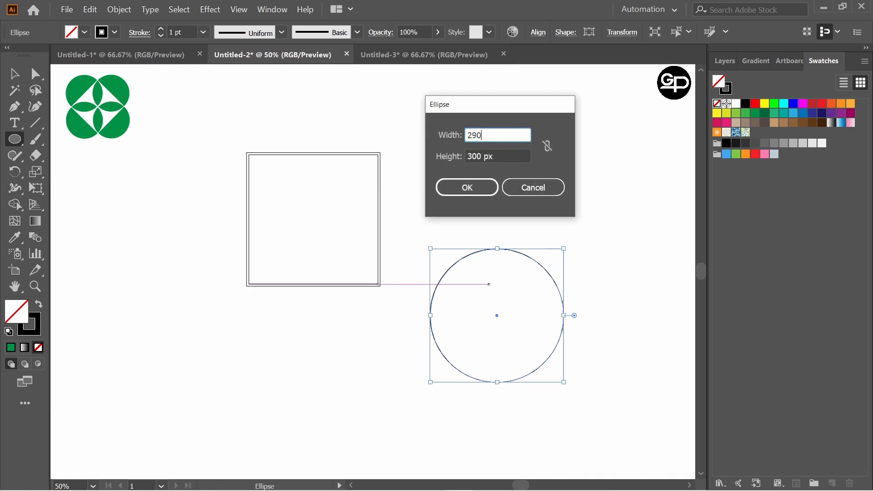
double_click(480, 156)
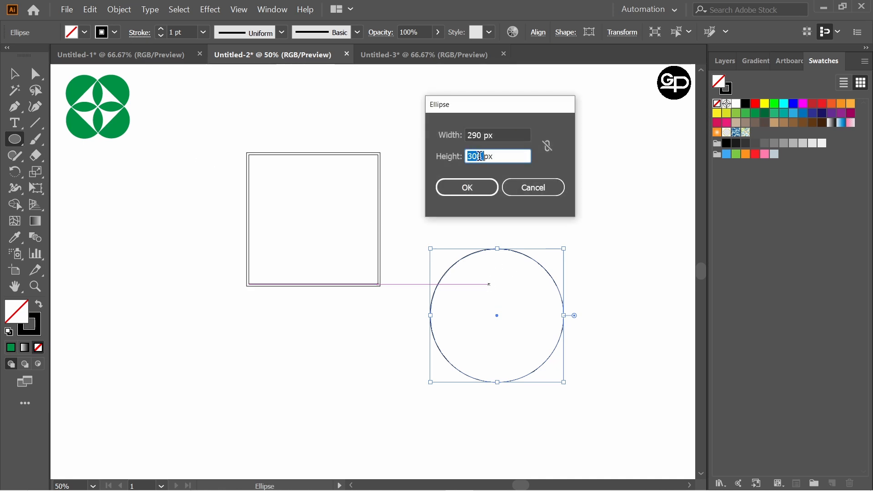
text(290)
click(465, 184)
- Centre the two circles on each other horizontally and vertically
key(v)
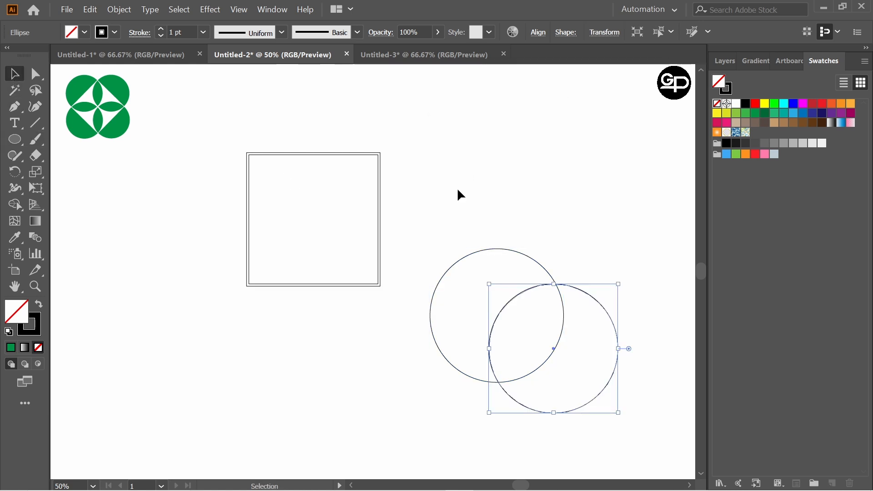
click(540, 329)
drag(486, 235, 626, 414)
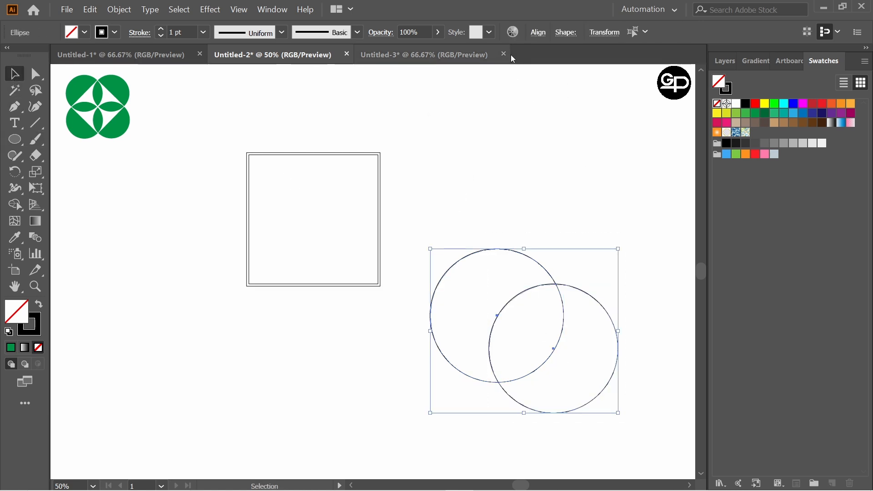
click(538, 32)
click(528, 151)
click(560, 167)
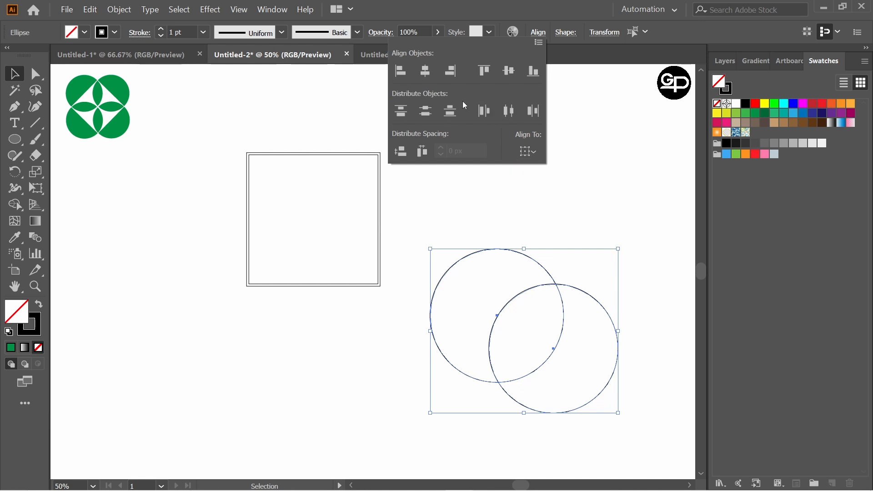
click(426, 71)
click(508, 75)
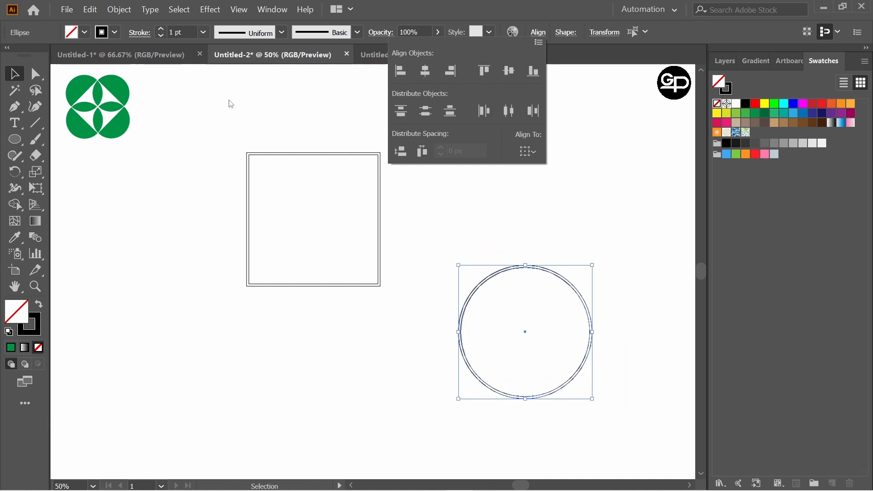
- Group the two concentric circles and move the group to the upper right of the square group
click(15, 74)
click(422, 200)
drag(468, 217, 592, 386)
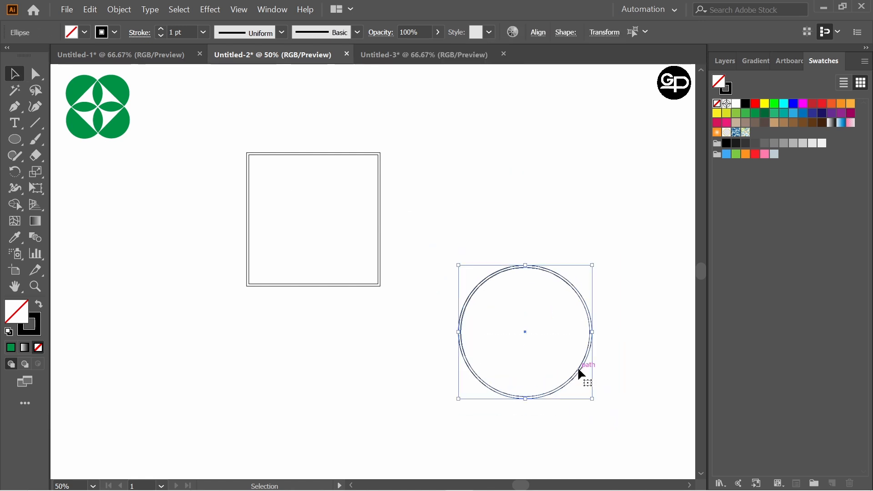
key(a)
key(v)
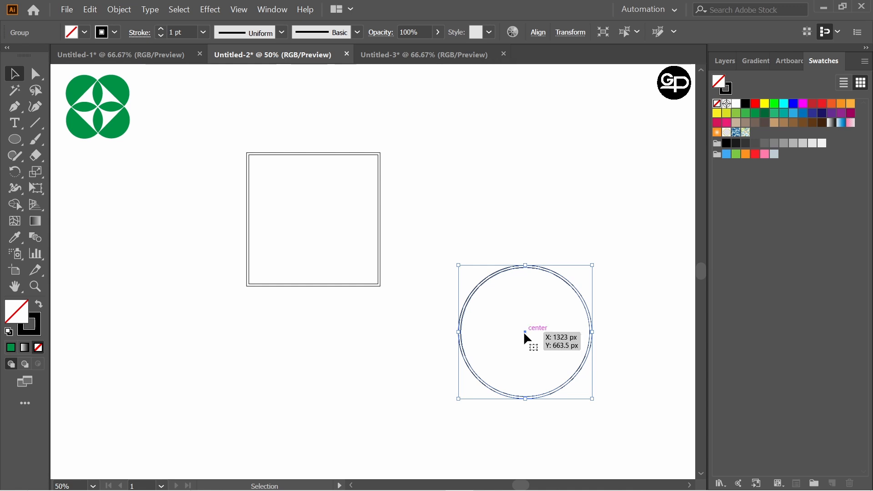
drag(523, 331, 571, 168)
- Move the square group towards the middle of the canvas and centre the circle group on the midpoint of its upper edge
click(323, 238)
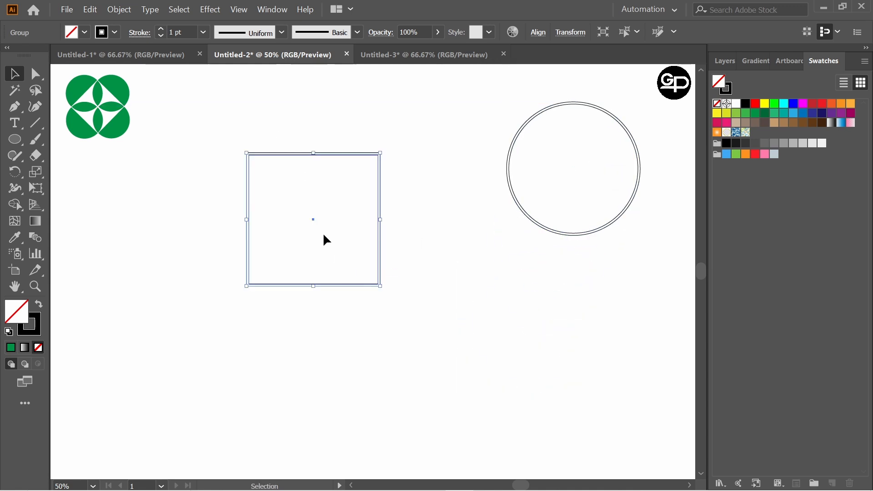
drag(314, 223, 408, 249)
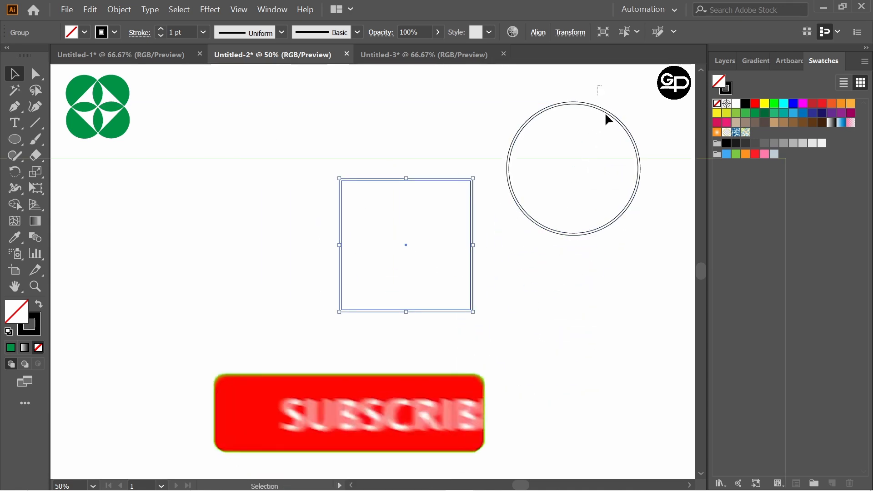
click(583, 175)
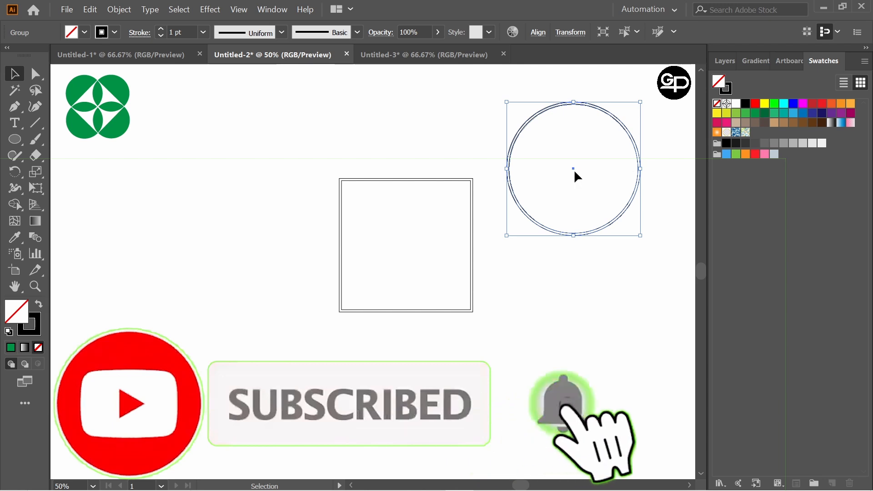
drag(573, 169, 406, 179)
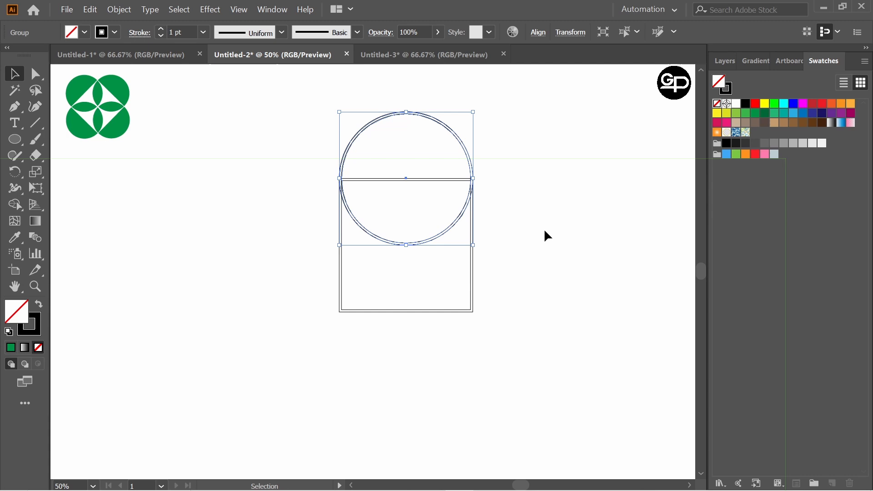
- Copy the concentric circle group onto the midpoints of the square's right, bottom and left edges, offsetting the right copy 150 px both ways
click(578, 244)
click(402, 112)
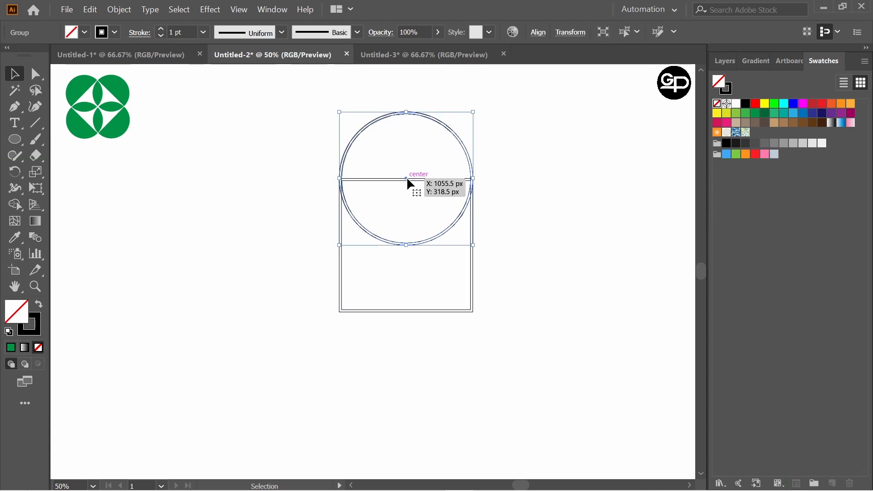
drag(406, 179, 474, 245)
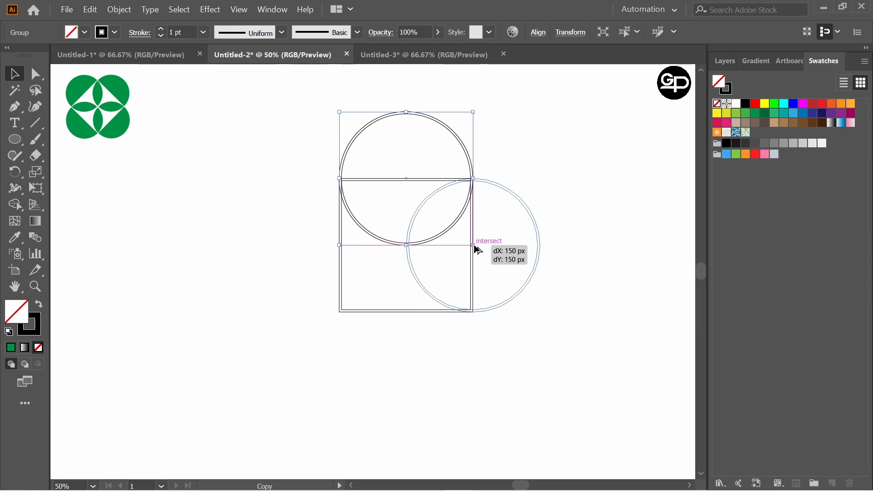
drag(474, 247, 406, 312)
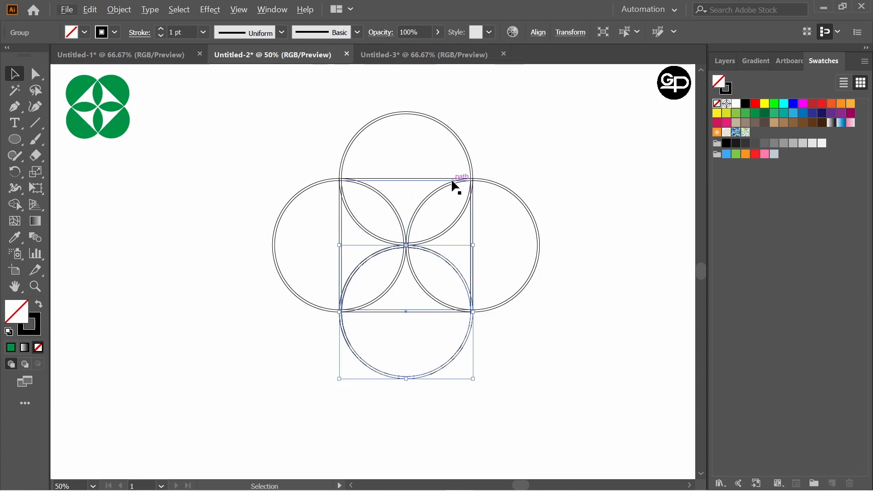
- Select all the circles and squares and fill the four outer half-circle regions with green using the Shape Builder
drag(289, 128, 602, 363)
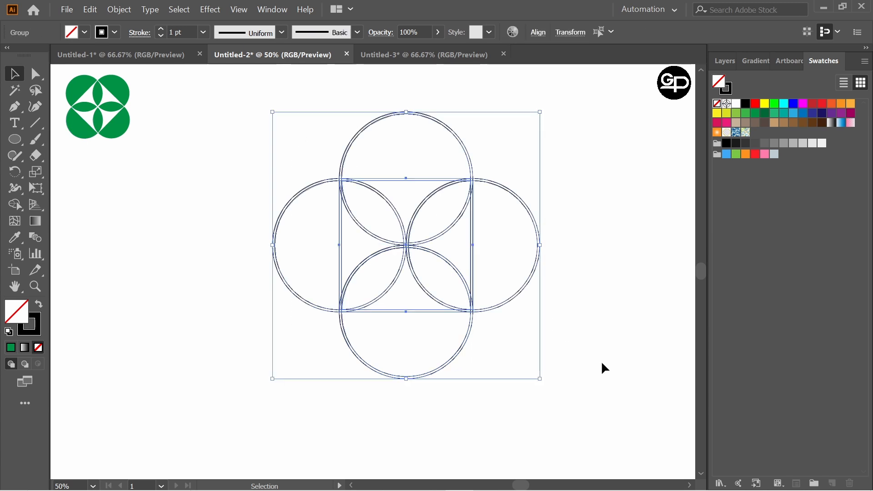
click(14, 205)
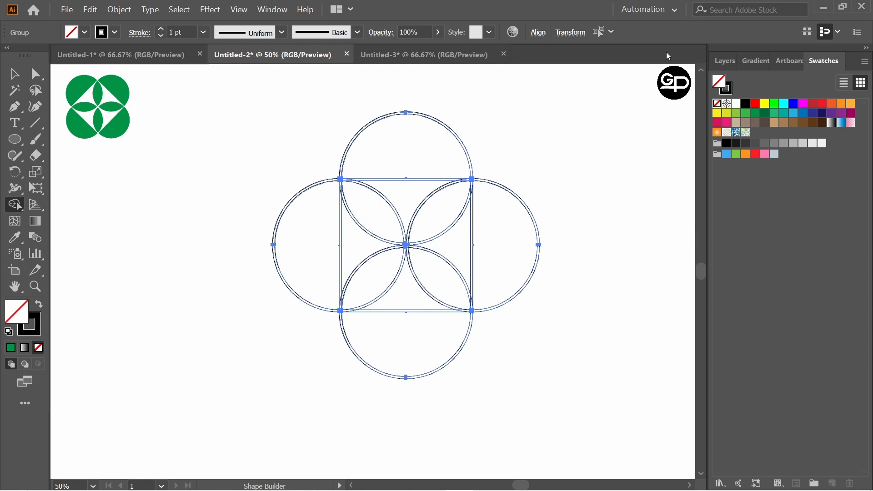
click(84, 33)
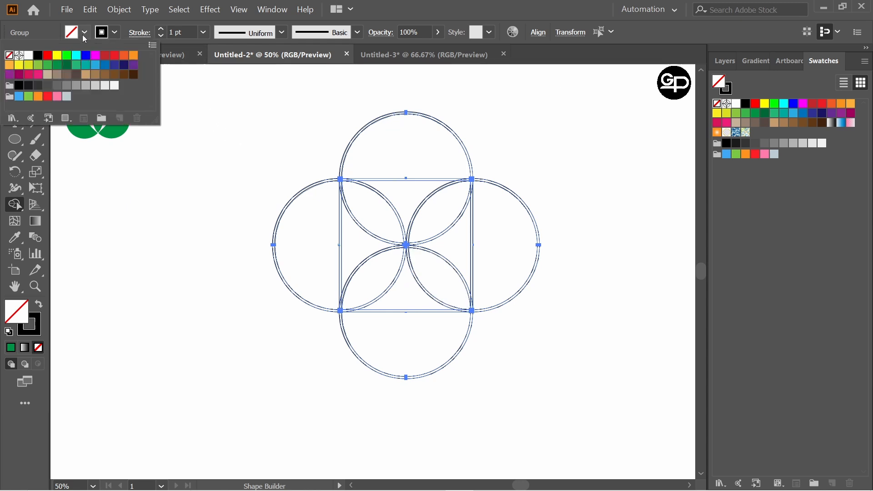
click(58, 66)
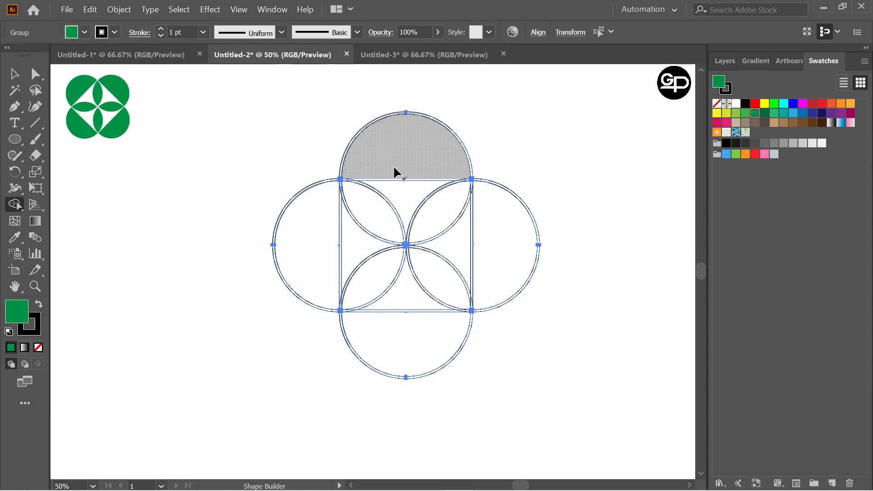
click(398, 171)
click(497, 261)
click(392, 318)
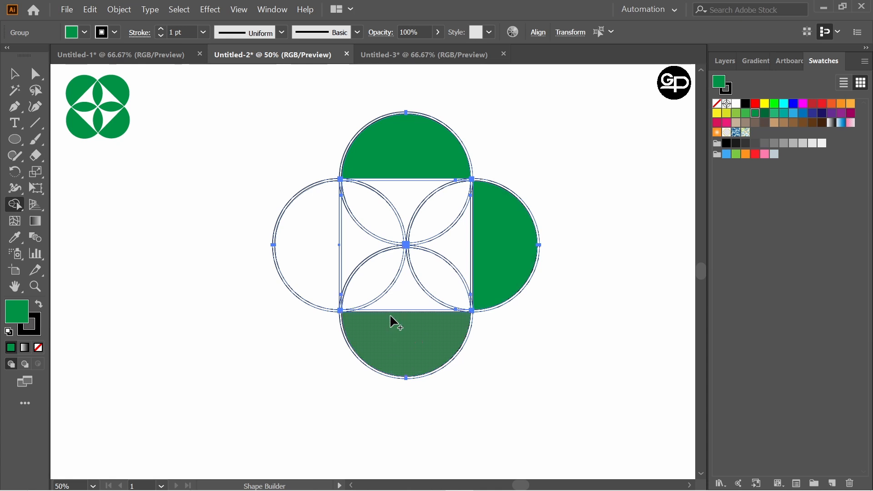
click(323, 255)
- Fill the four petal-shaped overlaps inside the square with the same green using the Shape Builder
click(380, 277)
click(371, 221)
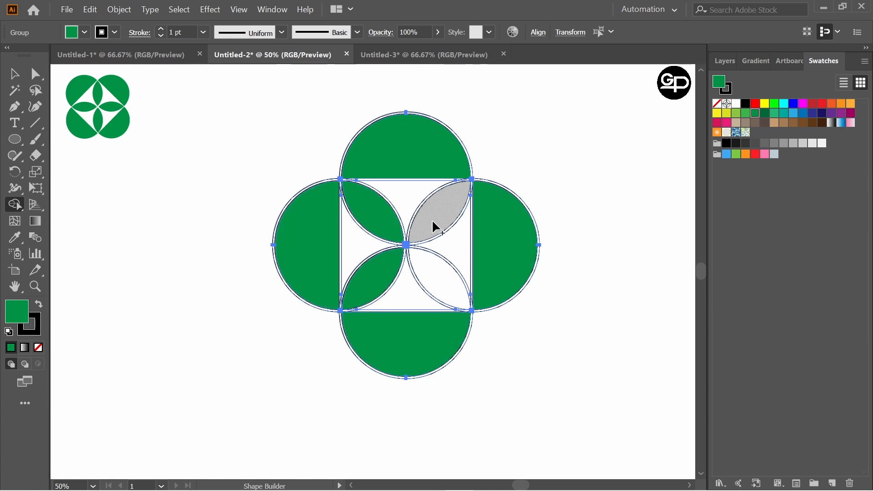
click(436, 226)
click(440, 281)
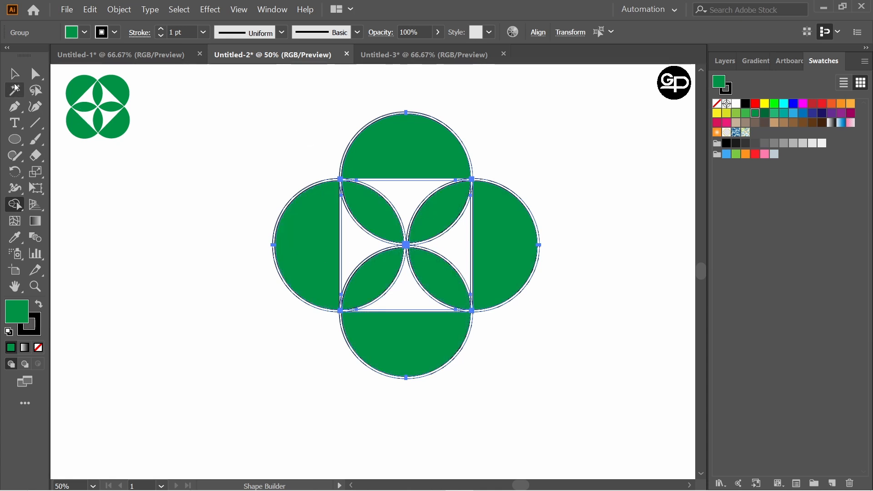
- Select all the green-filled half circles and petals and cut them out of the construction outlines
click(14, 75)
click(245, 137)
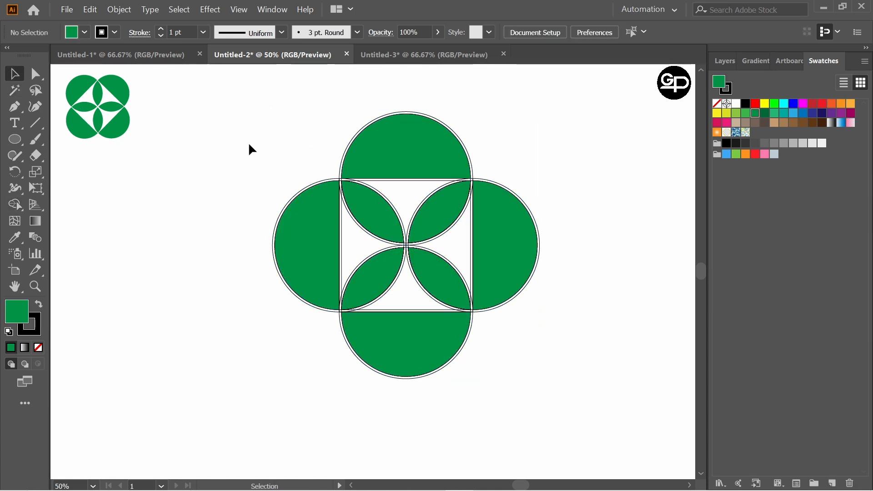
click(409, 144)
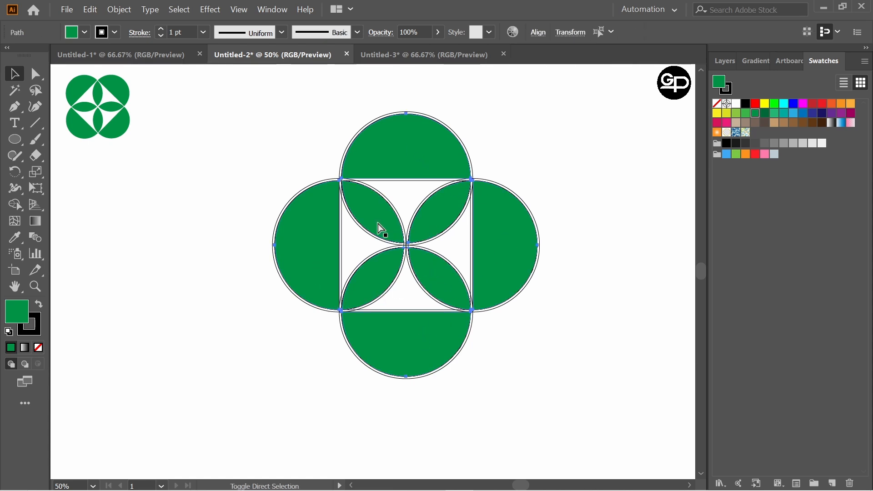
key(ctrl+x)
- Delete the remaining circle and square outlines and paste the green shapes back onto the canvas
drag(295, 119, 524, 345)
key(Delete)
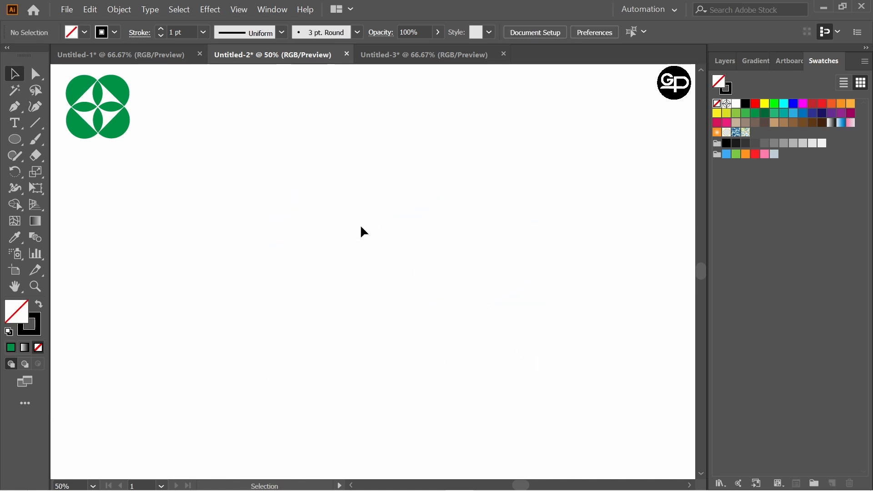
key(ctrl+v)
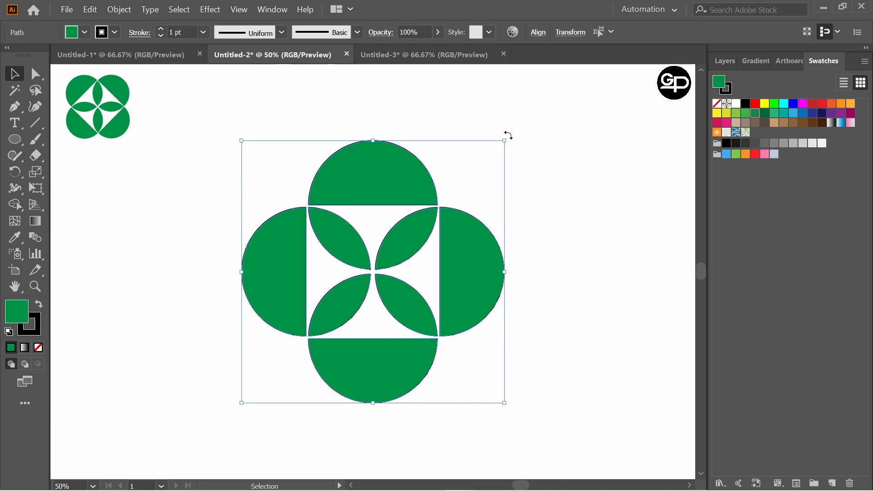
- Rotate the green shapes about 45 degrees so the petals form an upright cross, and group them
drag(508, 134, 571, 269)
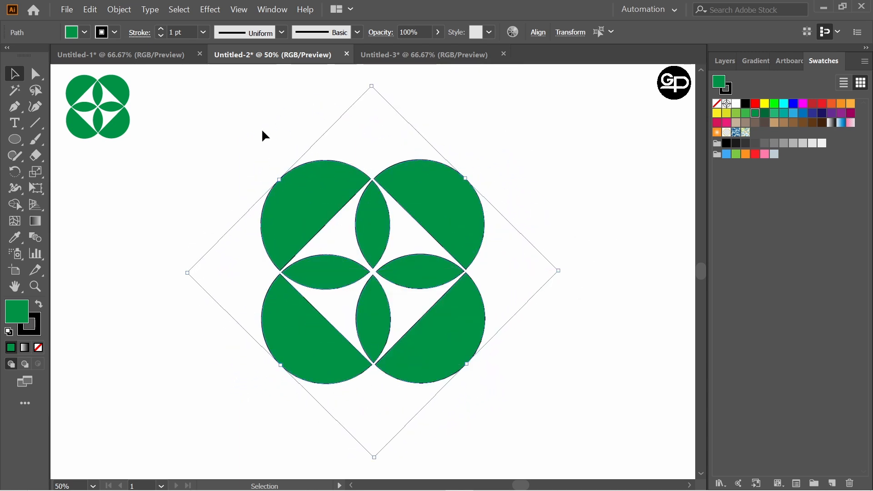
drag(254, 119, 579, 395)
key(ctrl+g)
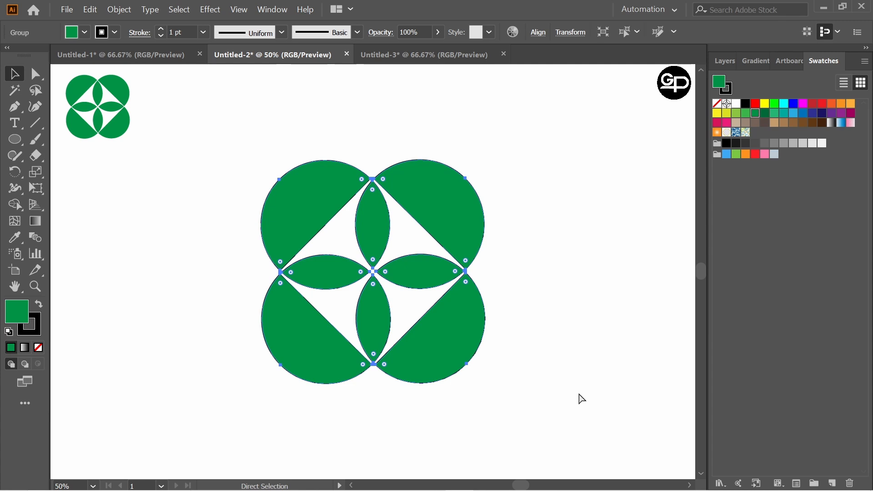
- Set the stroke of the green emblem group to None and deselect it
click(116, 33)
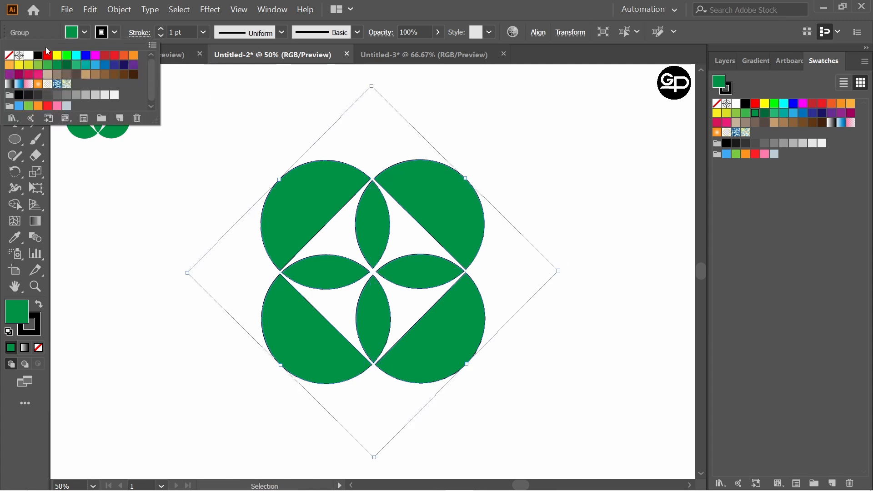
click(10, 56)
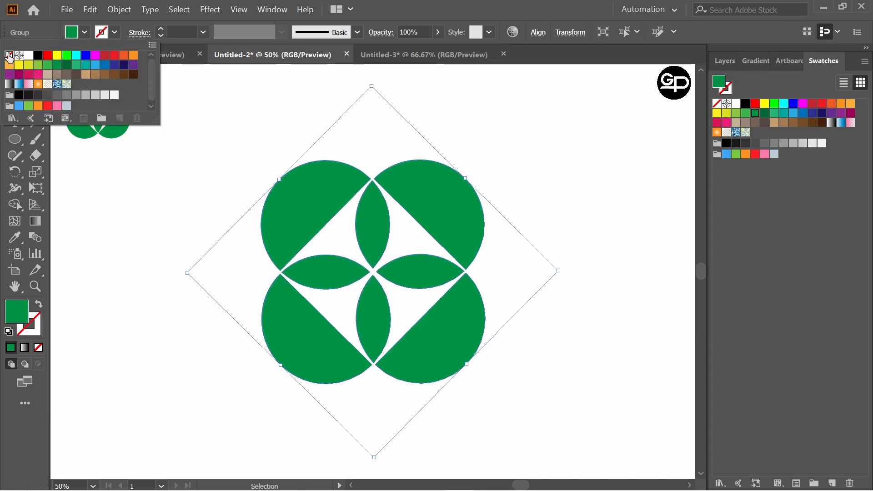
click(267, 117)
click(267, 116)
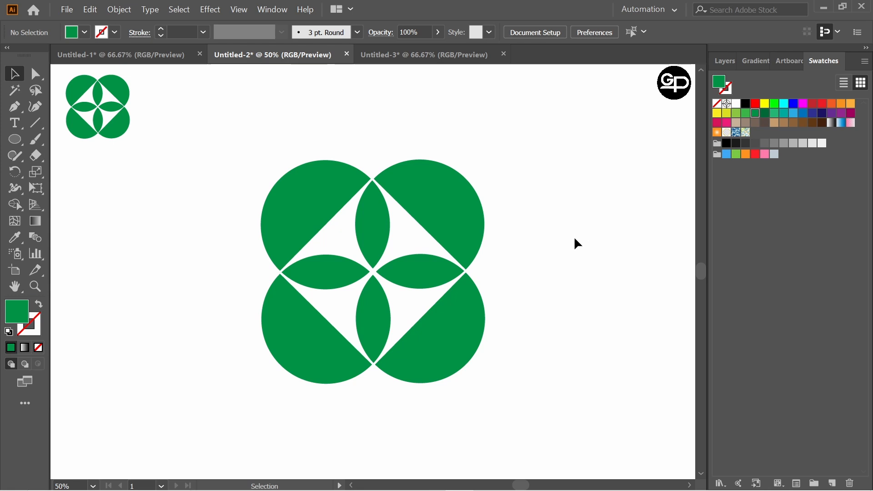
- Scale the green emblem group up proportionally in the middle of the canvas and deselect it
click(294, 176)
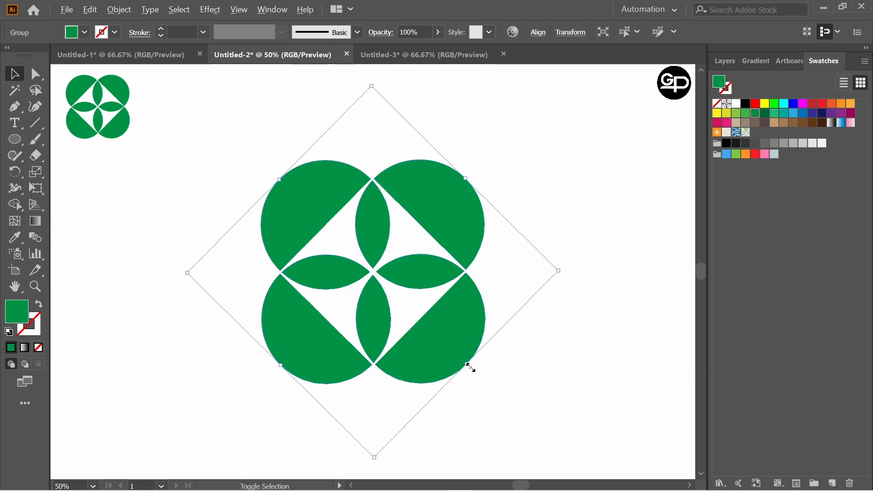
drag(470, 365, 468, 341)
click(636, 318)
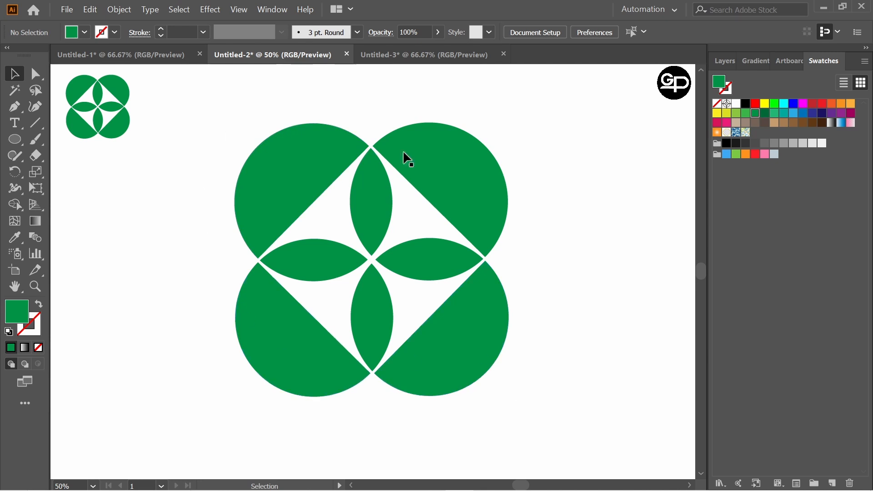